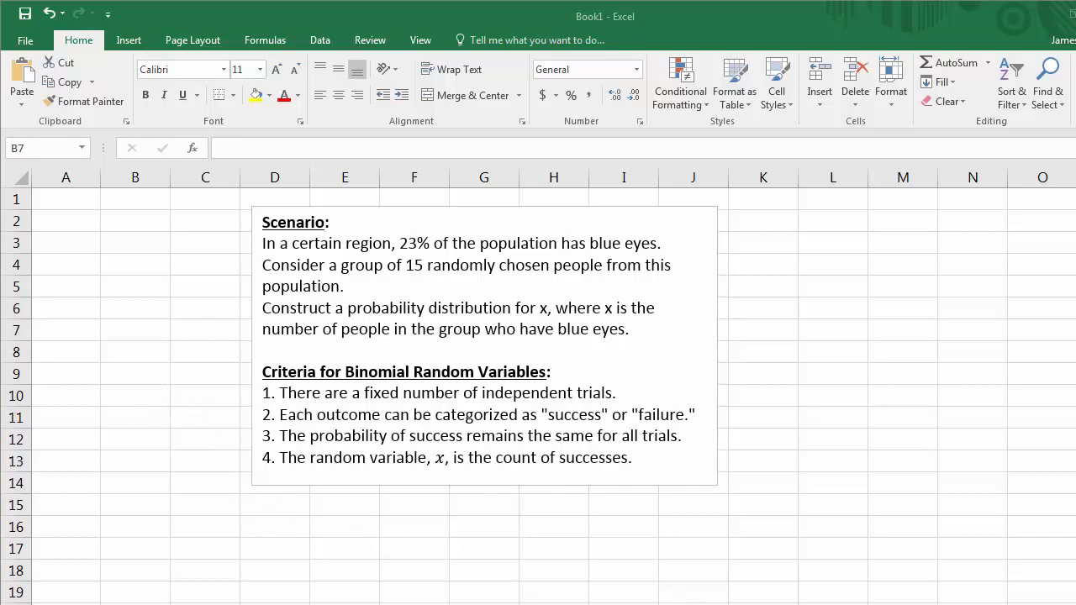
Step: Enter the header "Number of Successes, x" in cell A1
left_click(74, 196)
type("N")
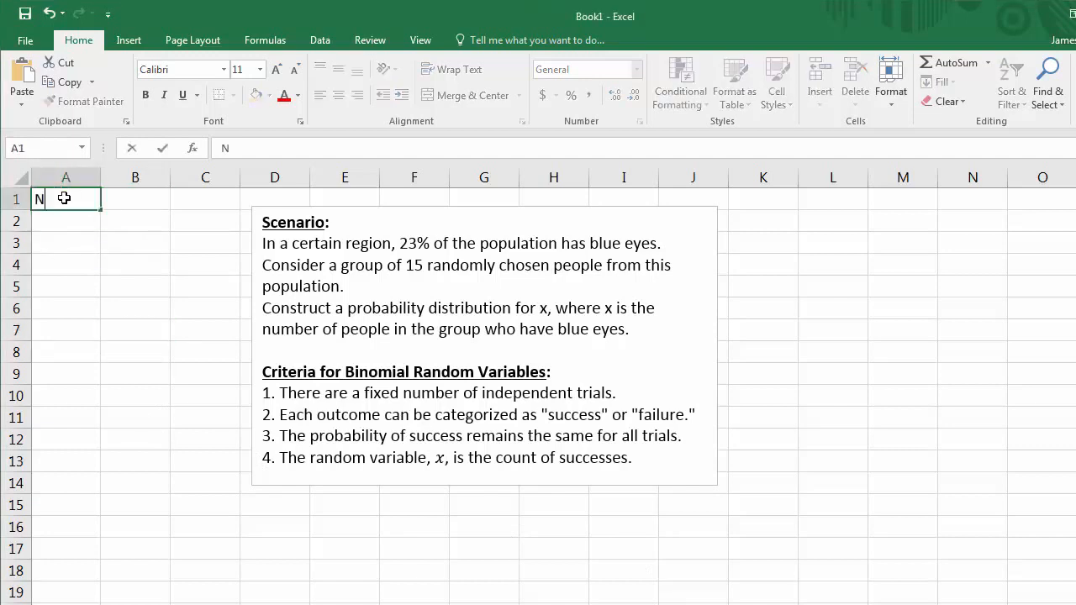
type("umber of Successes, x")
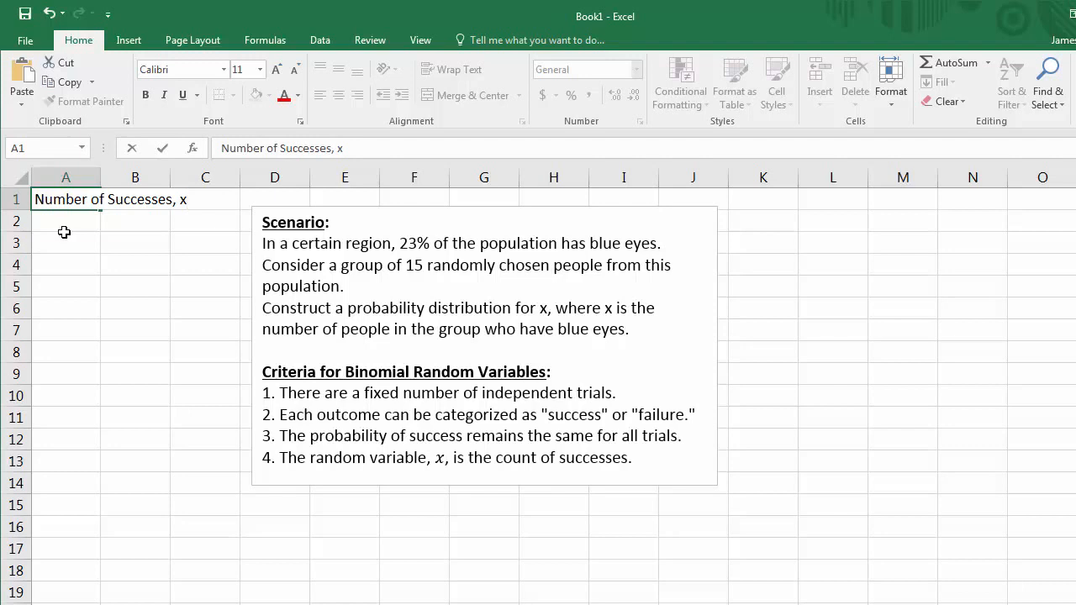
Step: Widen column A to fit the header text
left_click_drag(68, 178, 102, 178)
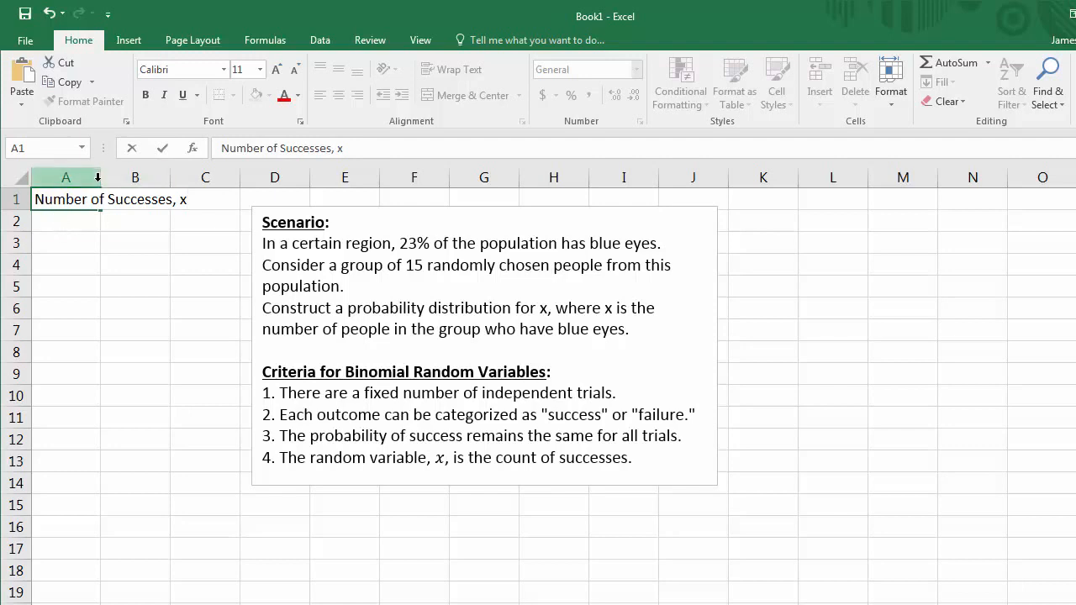
left_click(106, 218)
double_click(101, 177)
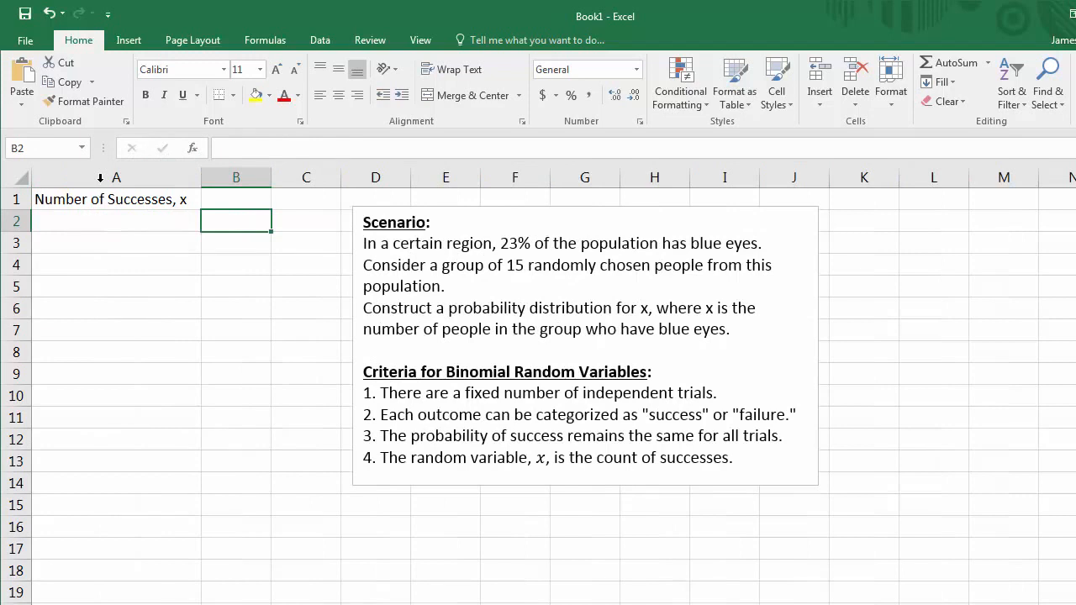
Step: Enter the header "P(x)" in cell B1
left_click(218, 198)
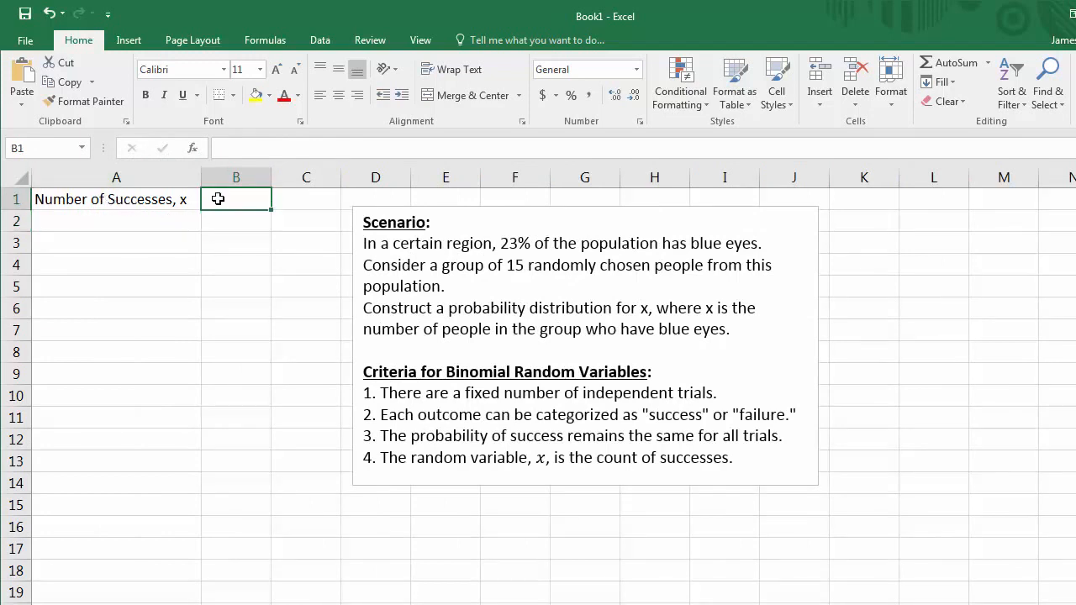
type("P(x)")
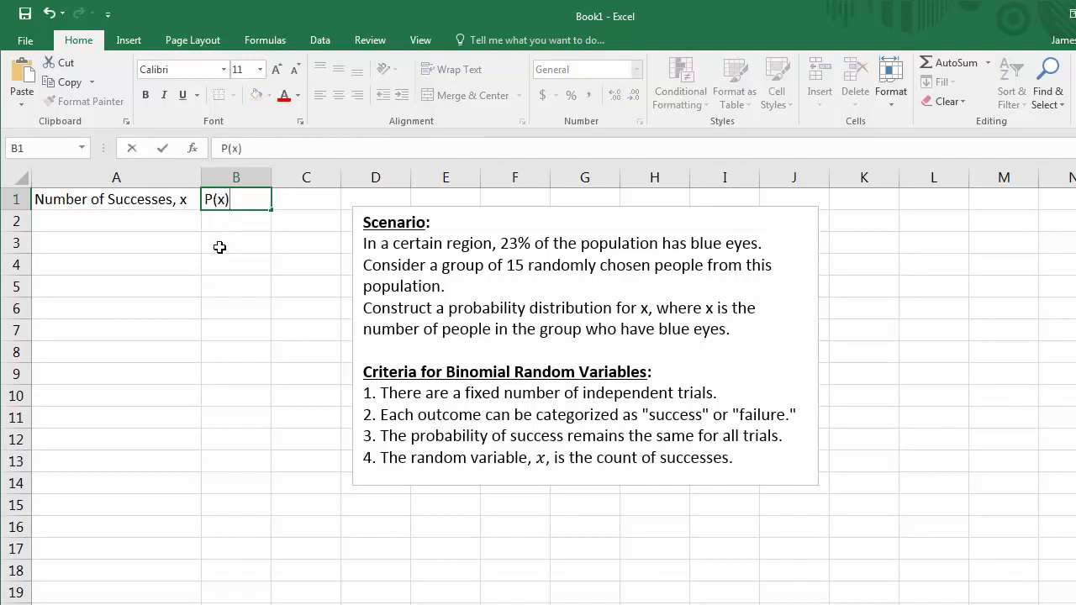
left_click(139, 221)
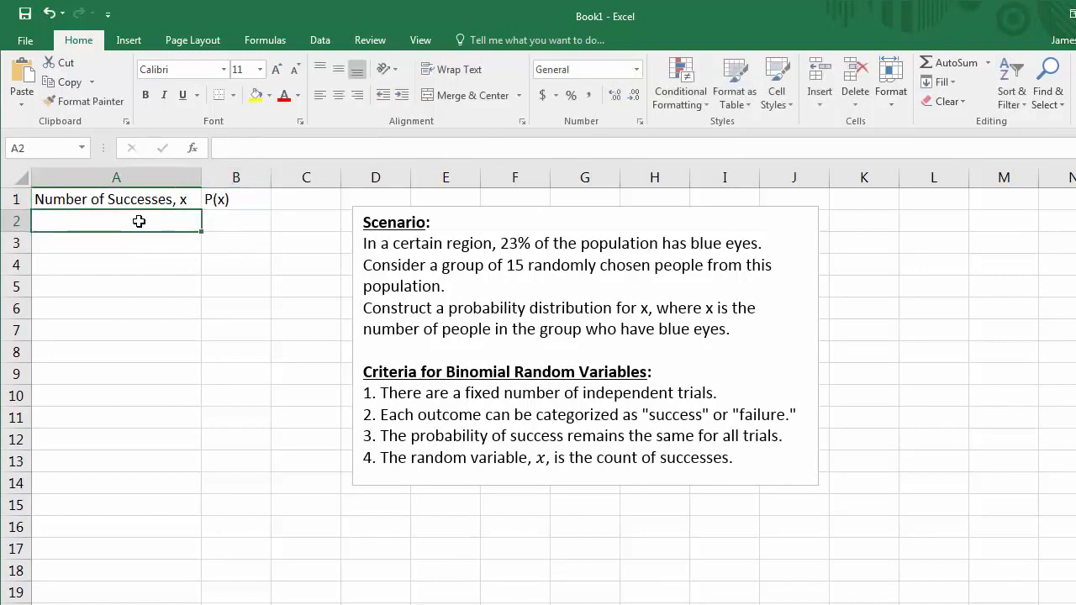
left_click(236, 221)
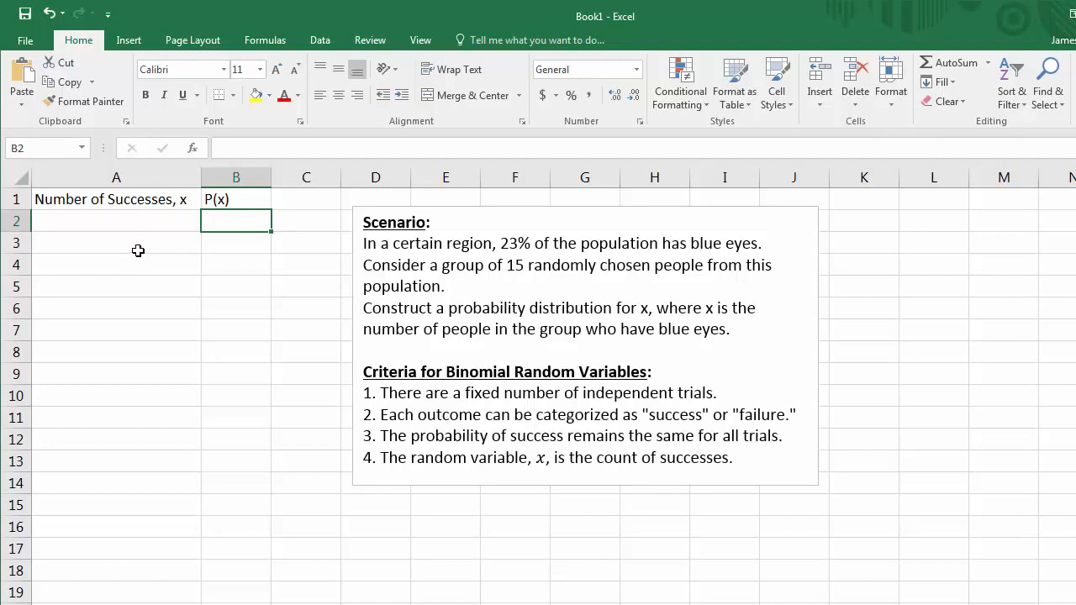
Step: Enter 0 and 1 below the x header and fill the series down to 15 in row 17
left_click(140, 225)
type("0")
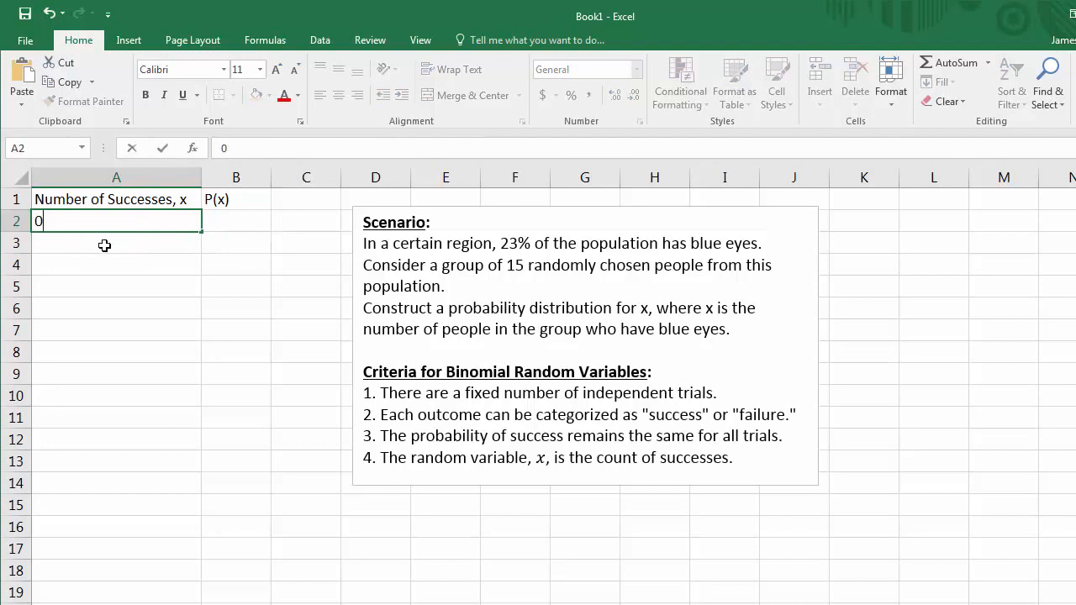
key("Return")
type("1")
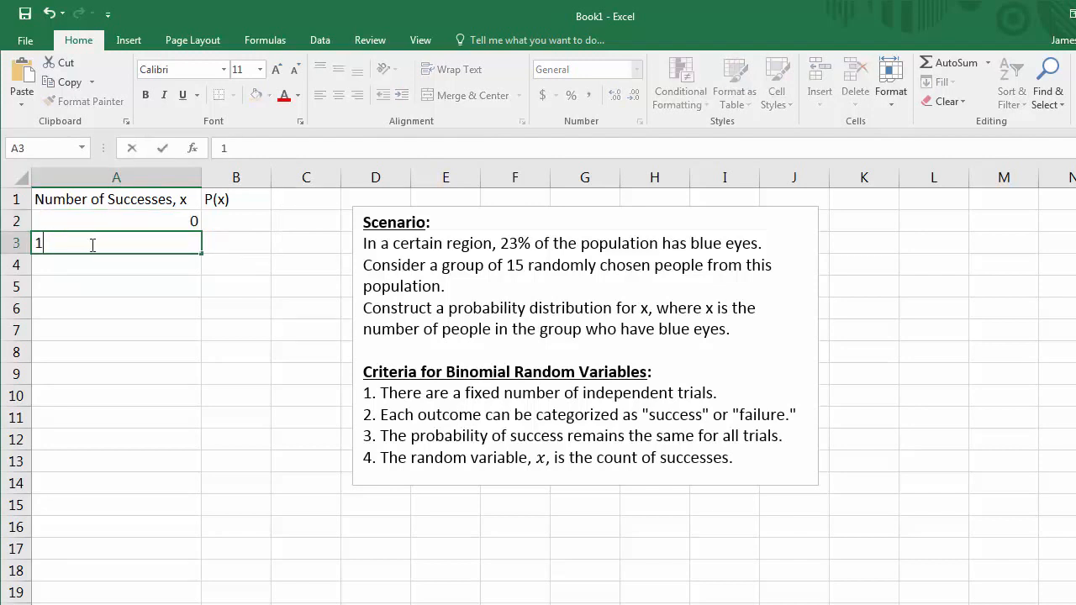
key("Return")
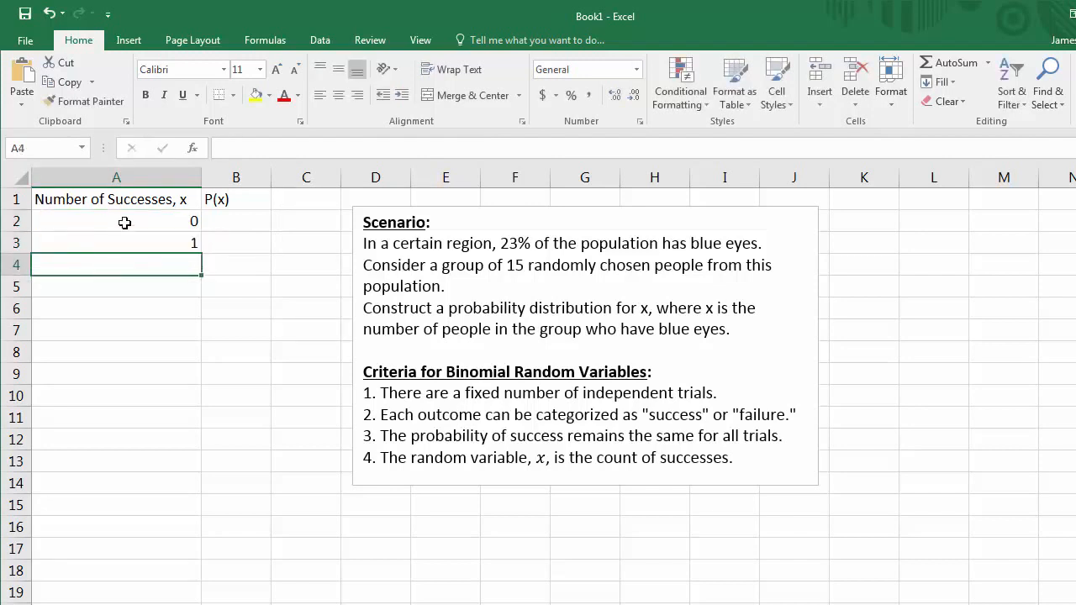
left_click_drag(124, 221, 131, 238)
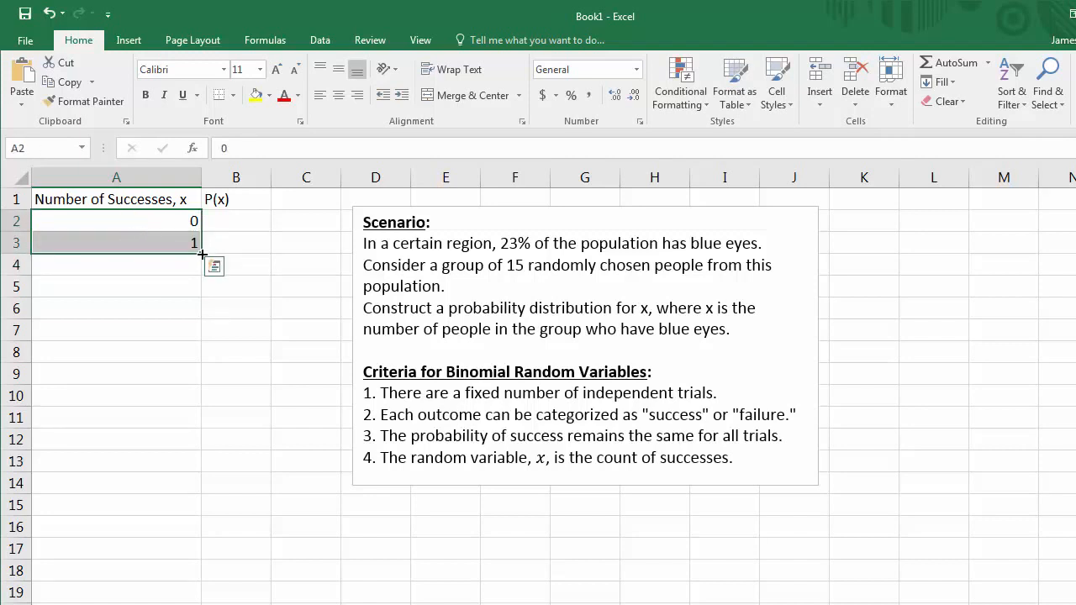
left_click_drag(202, 254, 161, 556)
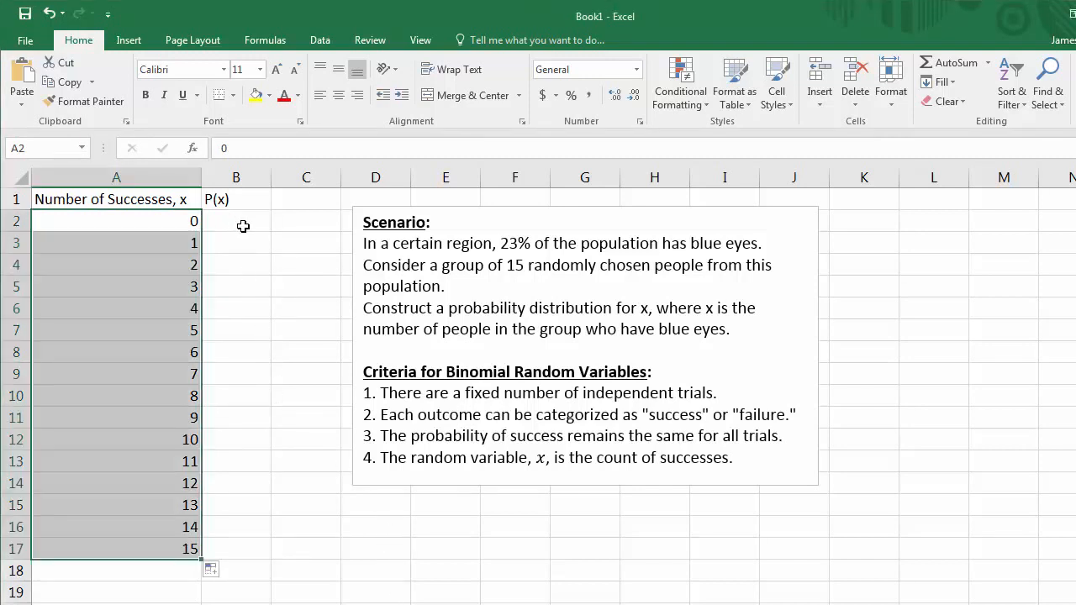
Step: Enter the formula =BINOM.DIST(A2,15,0.23,FALSE) in cell B2
left_click(241, 225)
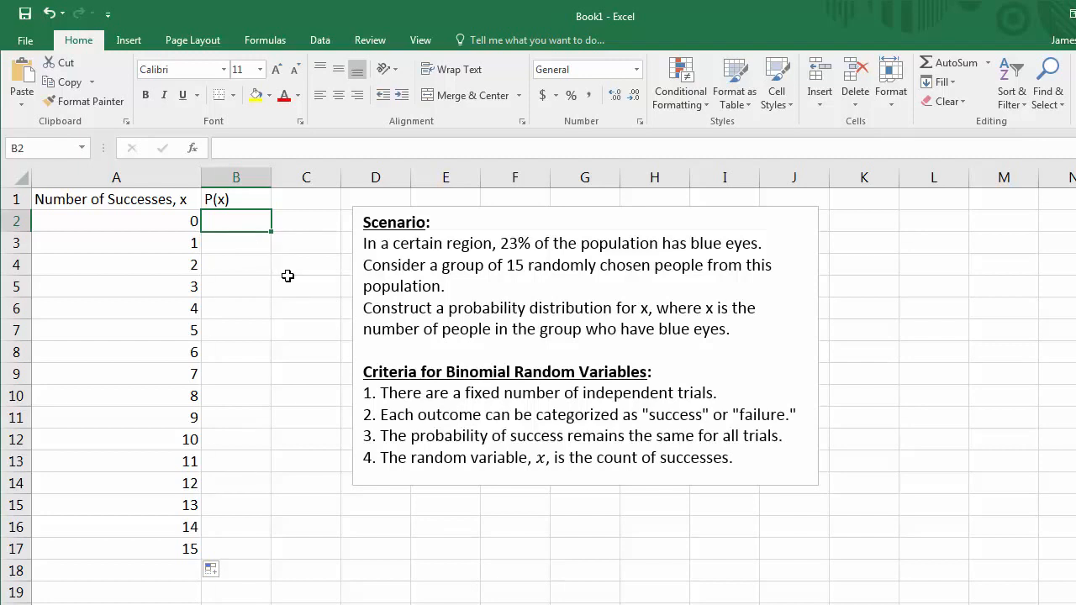
type("=")
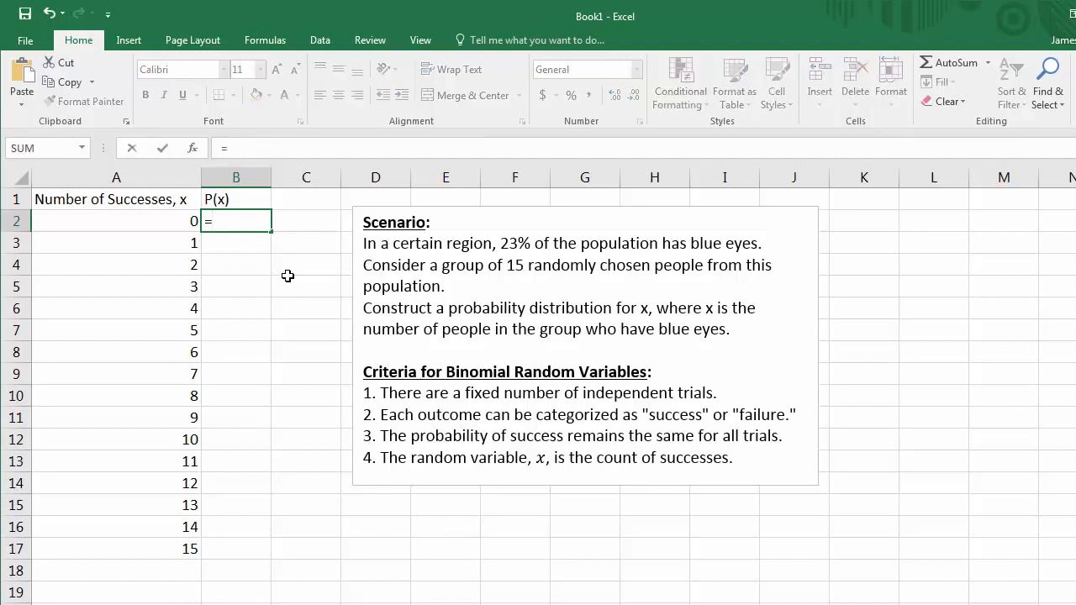
type("BINOM.DIST")
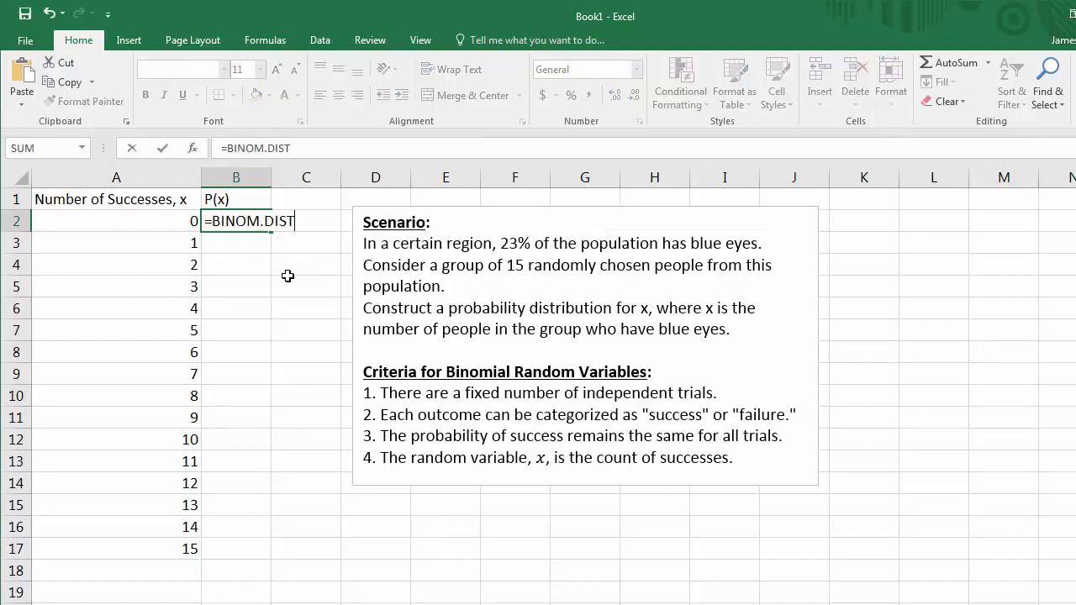
type("(")
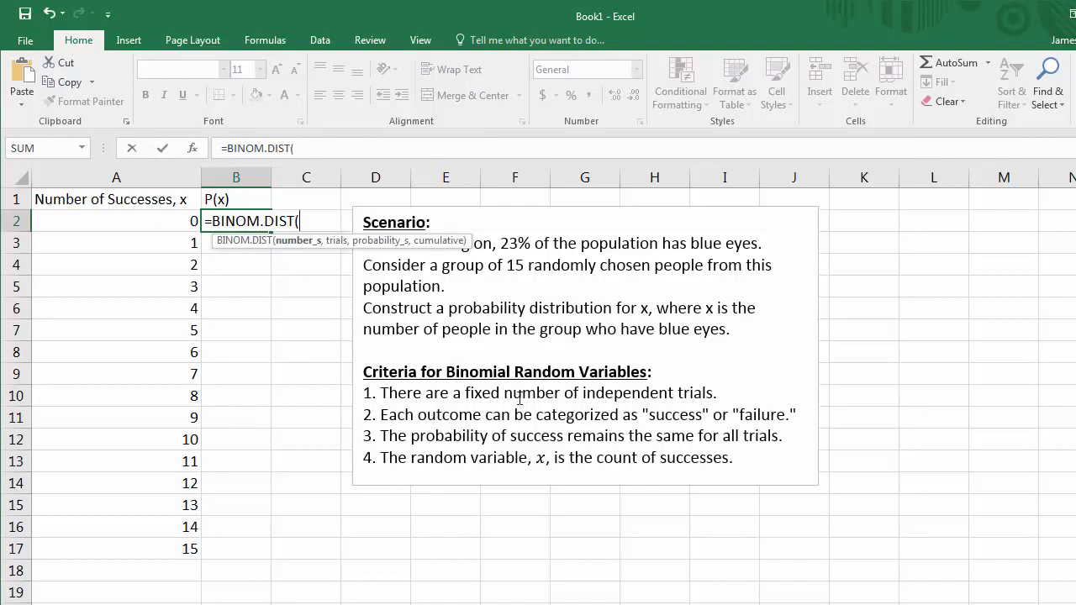
left_click(310, 149)
left_click(160, 221)
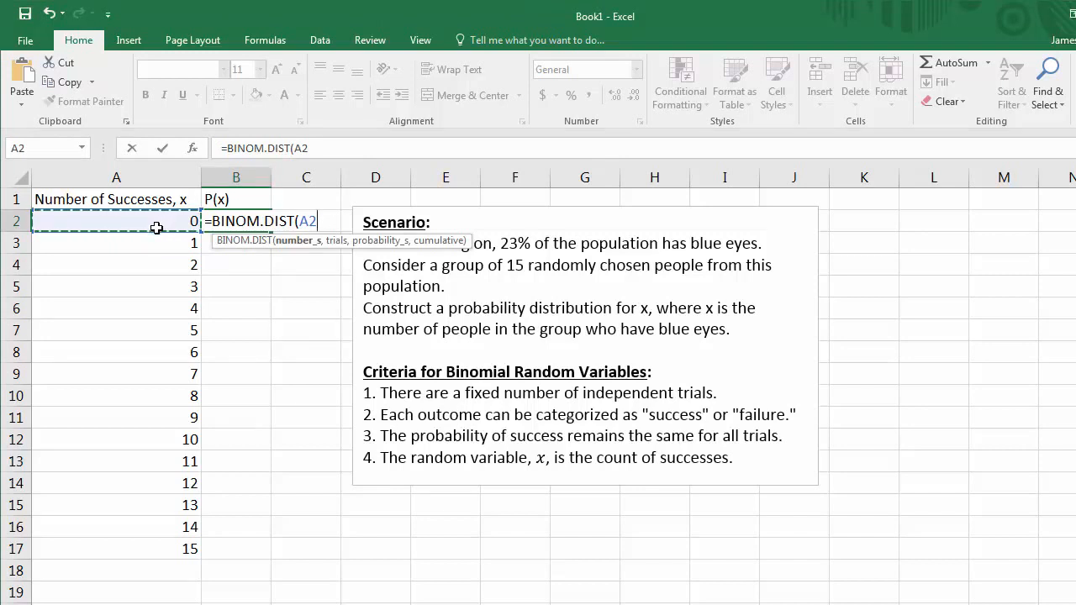
type(",")
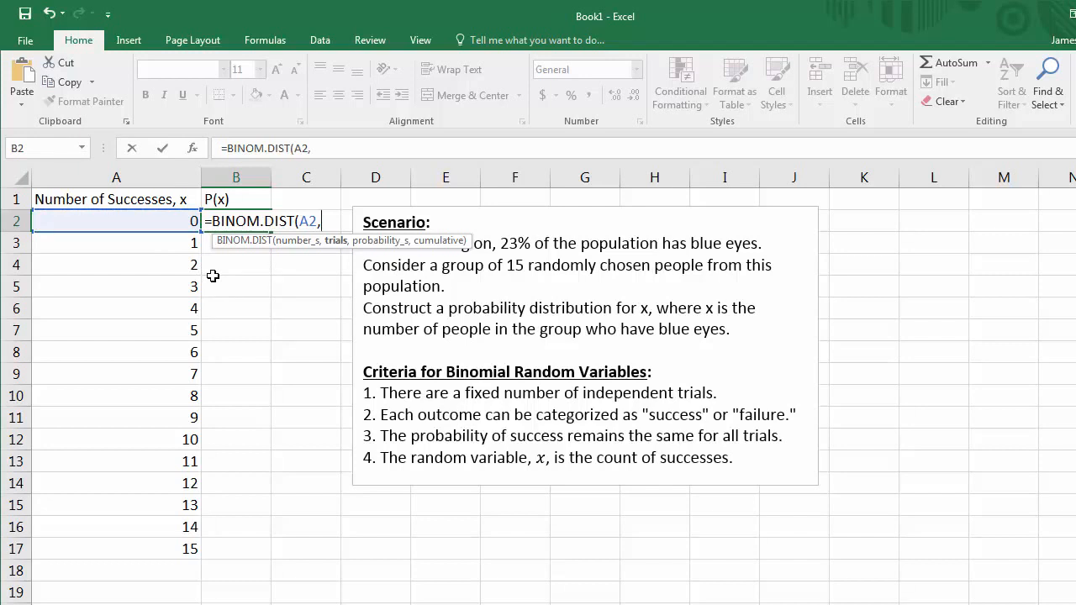
type("15,")
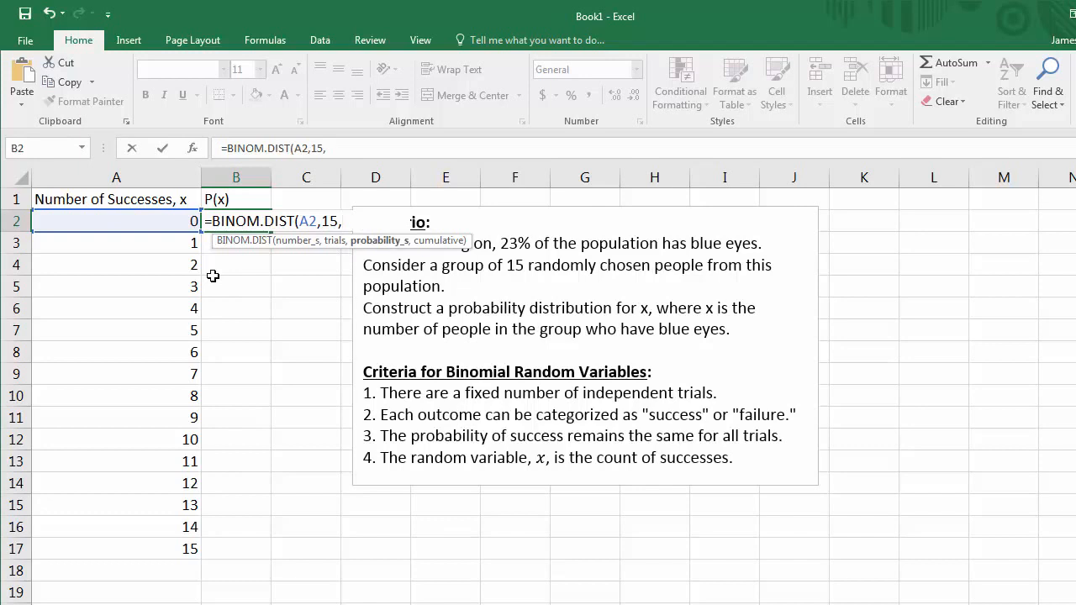
type("0.23")
type(",")
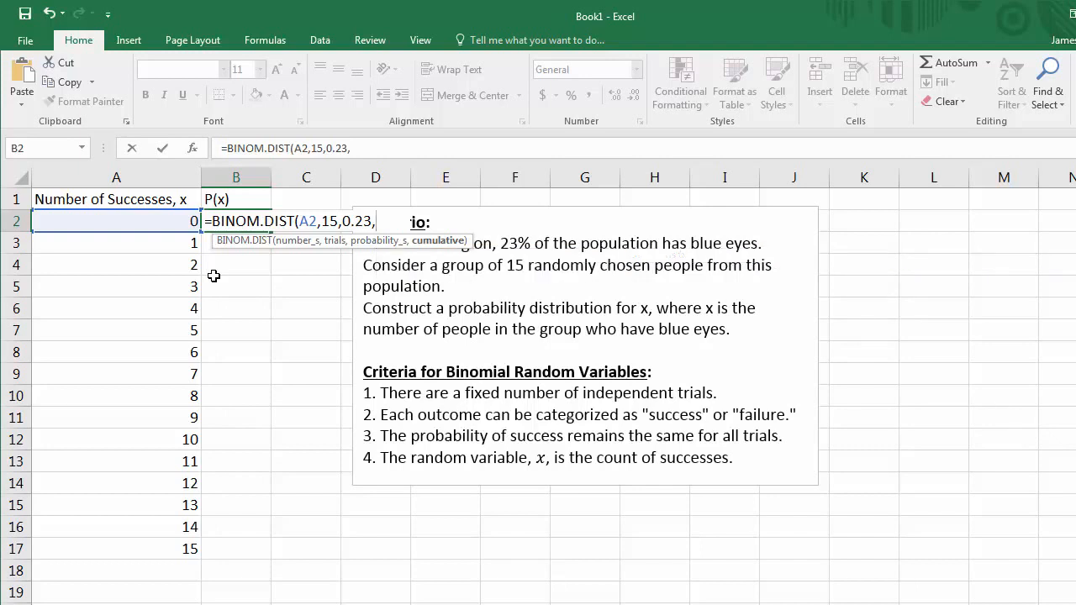
type("FALSE")
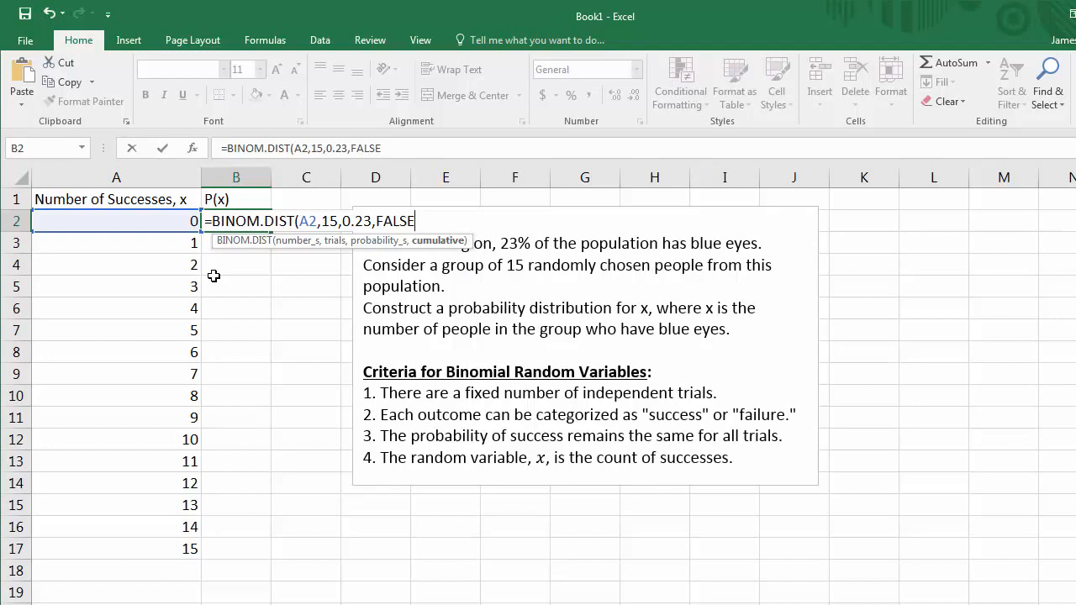
key("Return")
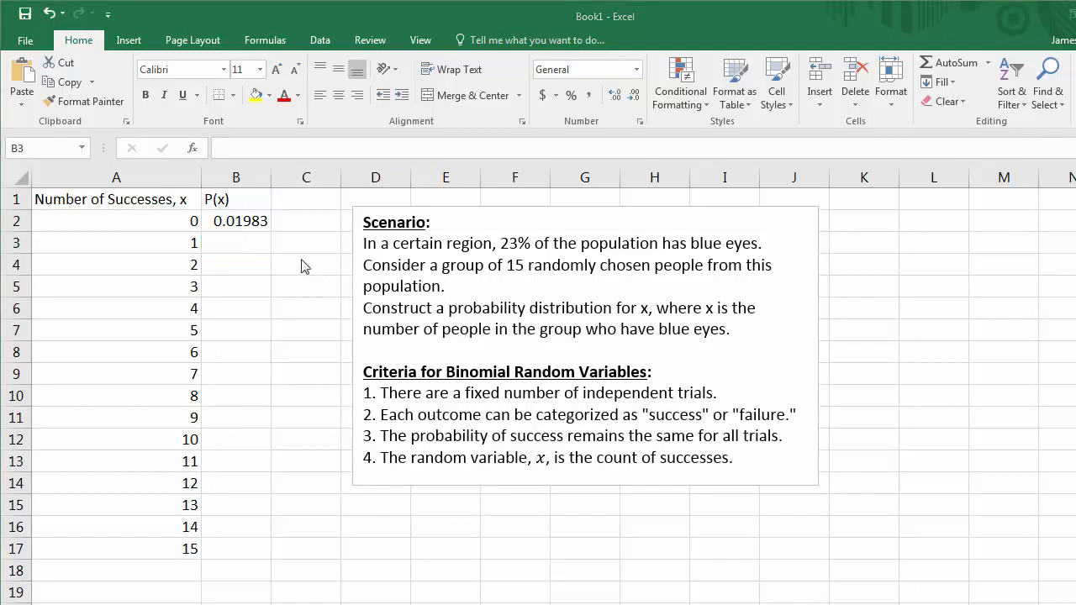
Step: Fill the B2 formula down through row 17 beside every x value
left_click(250, 215)
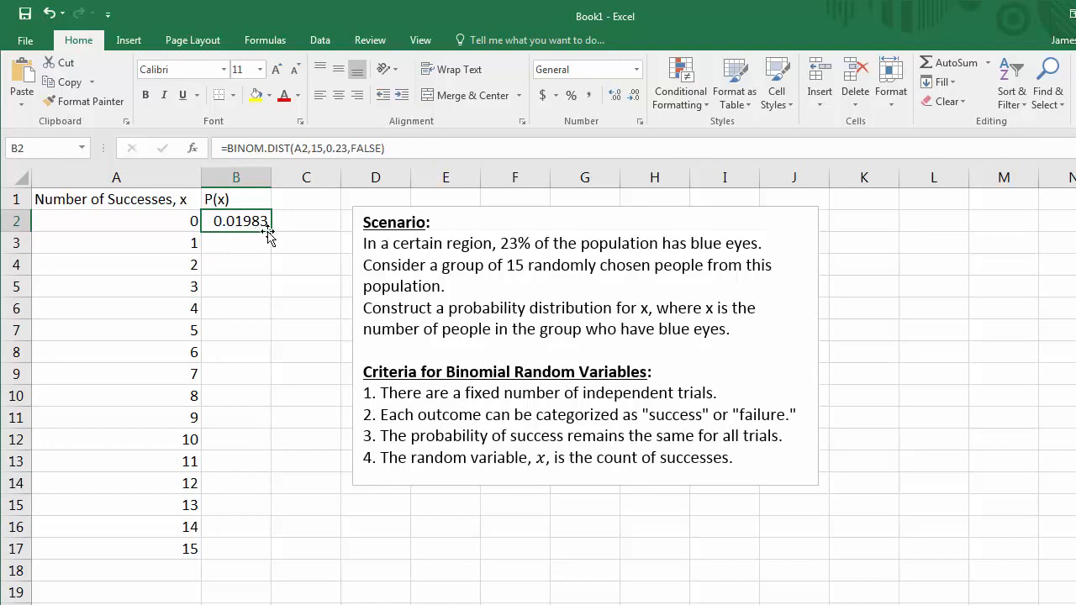
left_click_drag(271, 232, 255, 556)
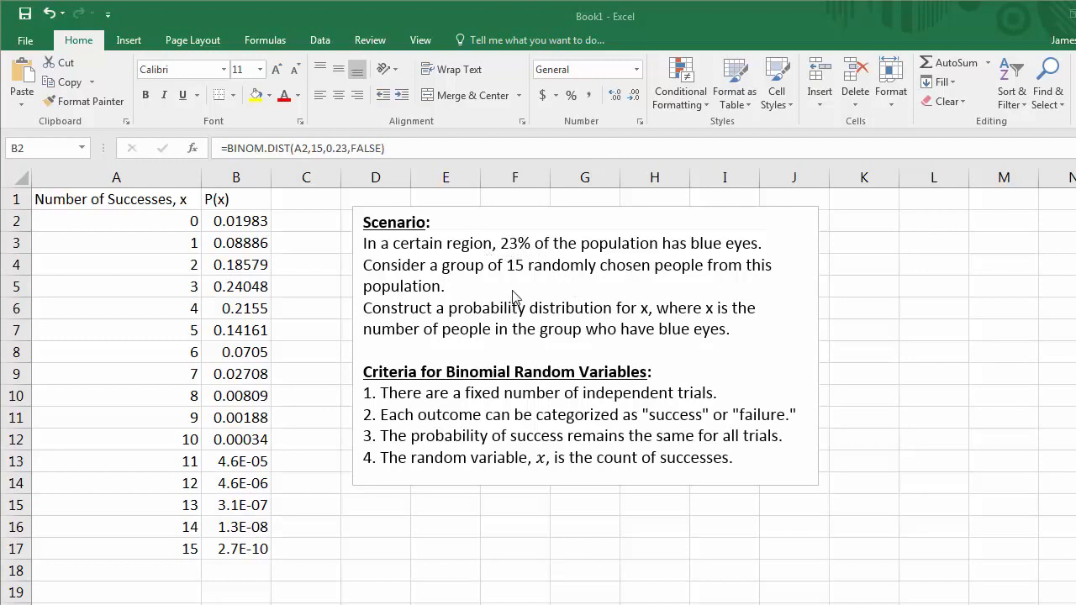
key("ctrl+shift+Down")
left_click(225, 220)
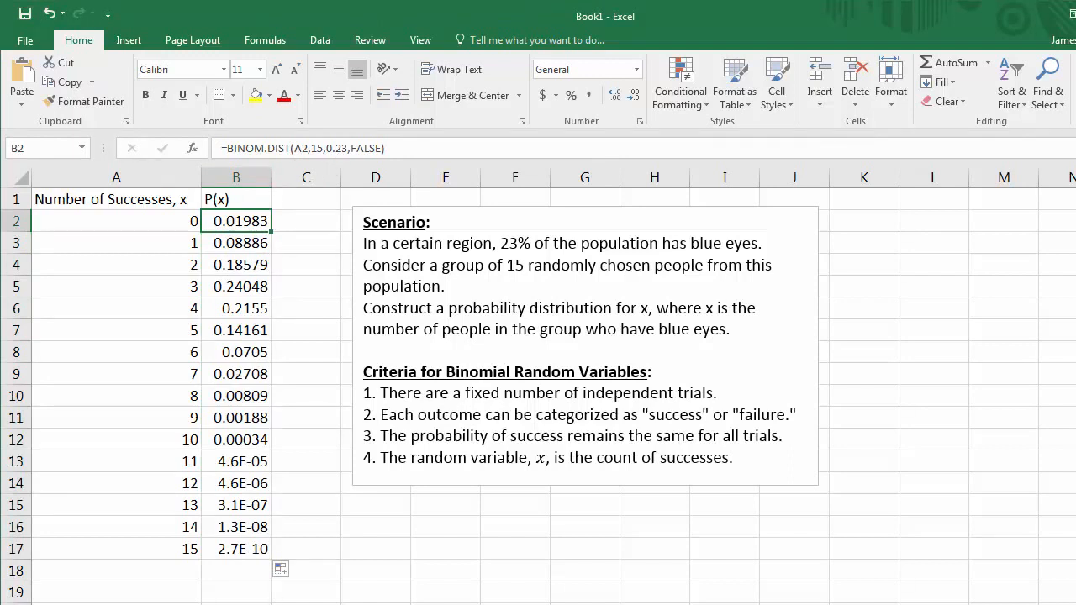
left_click(139, 543)
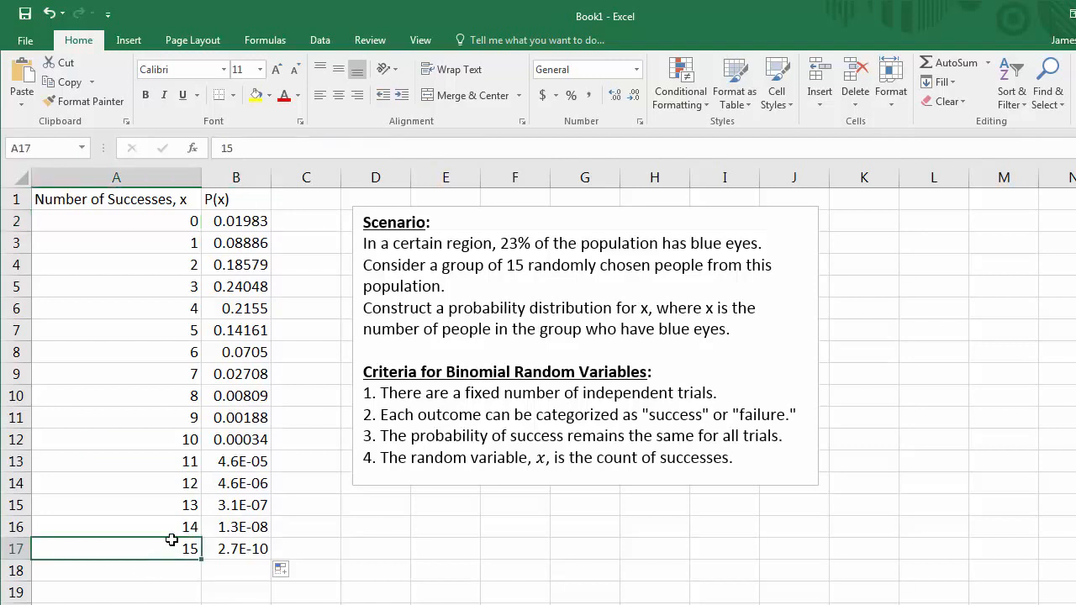